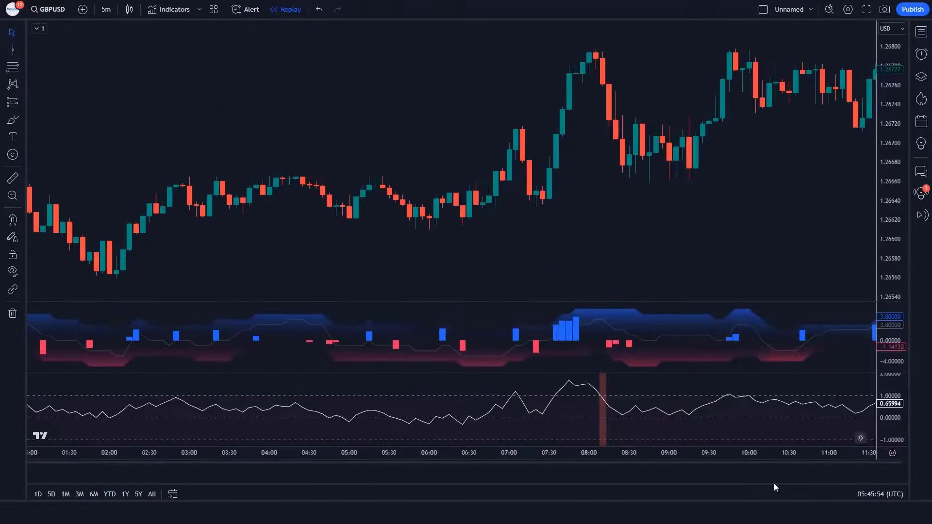
Place a short position at 1.26762 with target 1.26676, then scroll the chart forward
click(602, 83)
drag(602, 127, 603, 168)
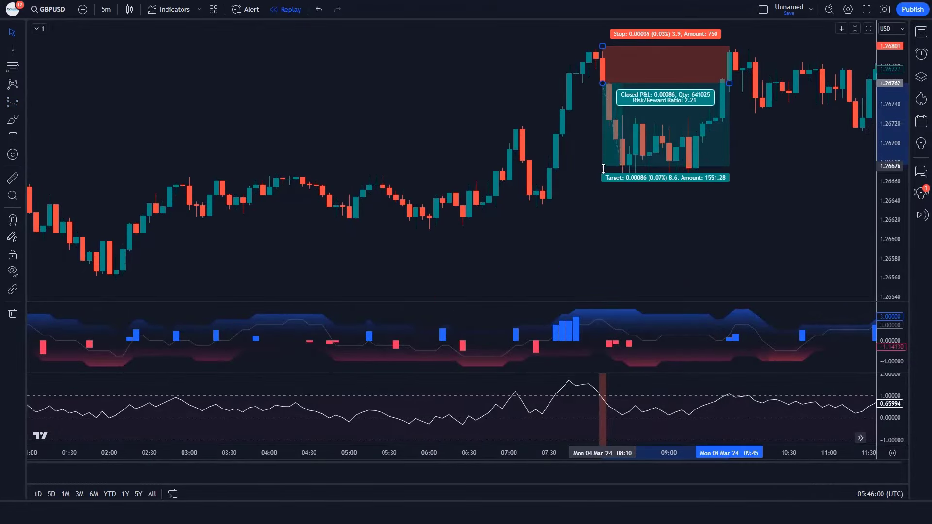
click(784, 170)
scroll(687, 239, right, 10)
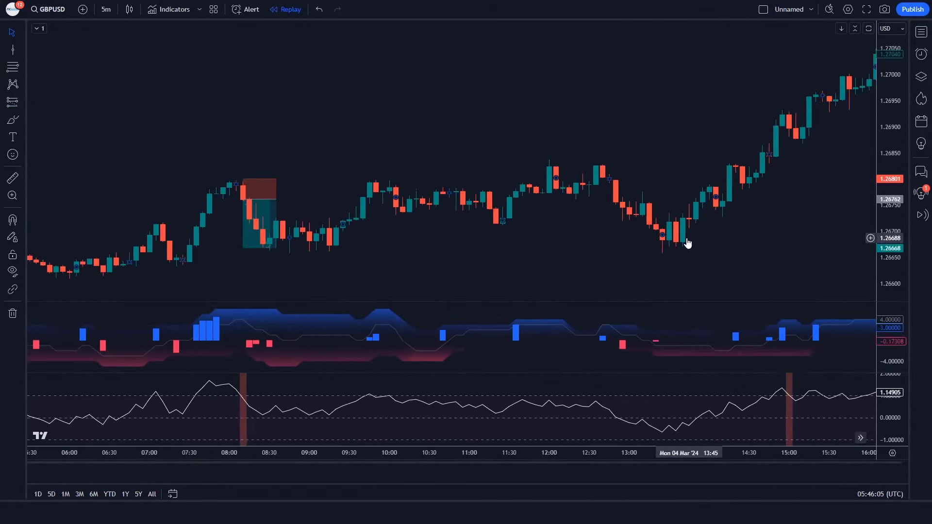
scroll(814, 222, right, 5)
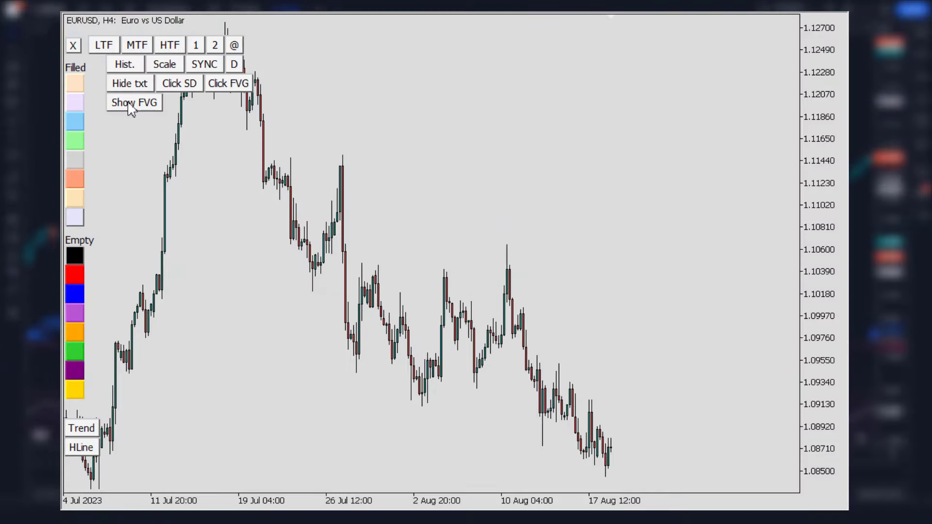
Show the H4 FVG zones and set an alert on the 22.4pip zone
click(146, 108)
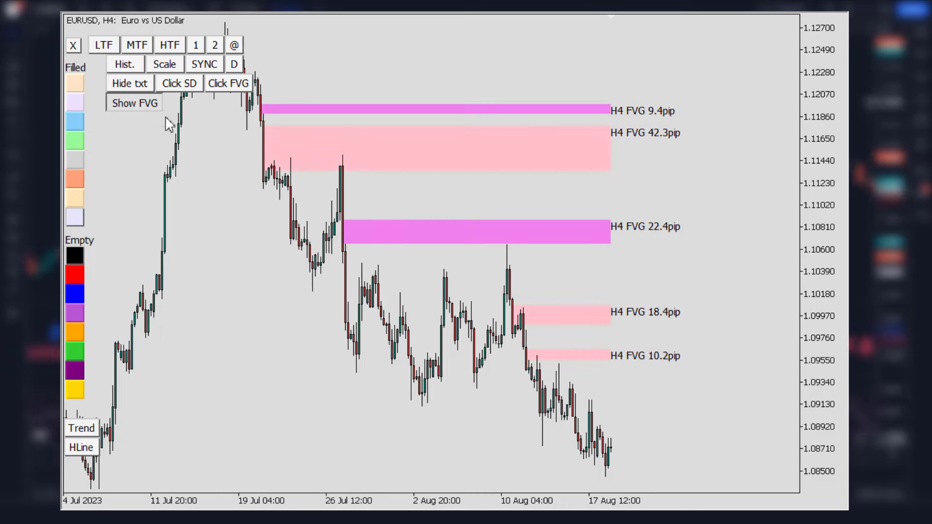
click(602, 240)
click(703, 261)
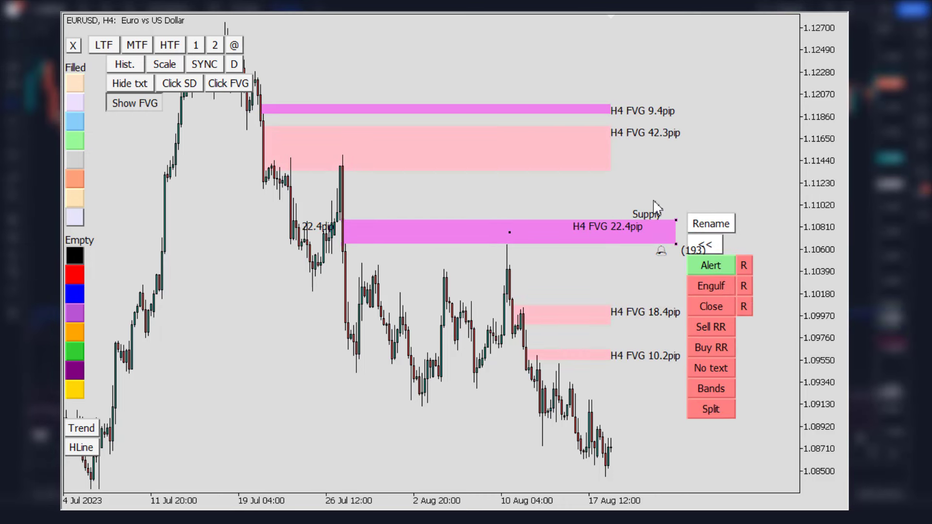
Rename the 9.4pip FVG zone to Fresh zone
click(597, 110)
click(710, 144)
click(711, 97)
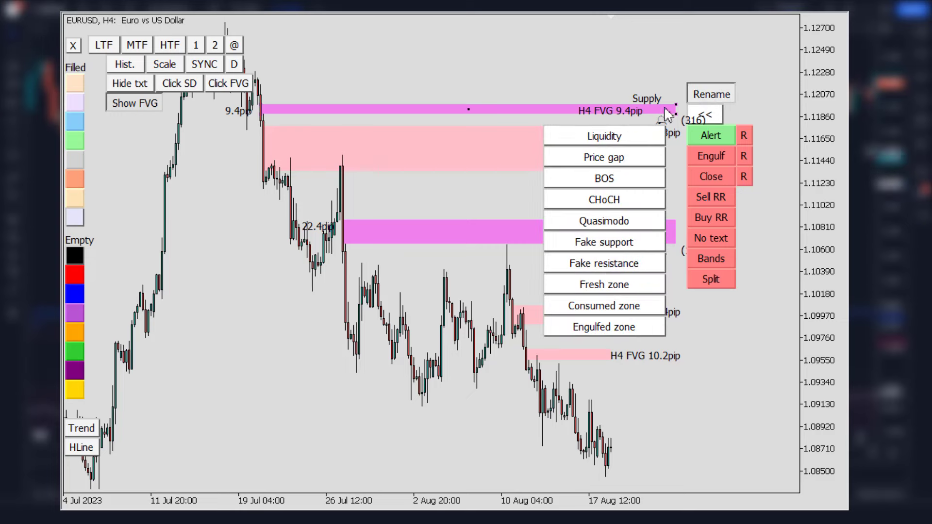
click(604, 284)
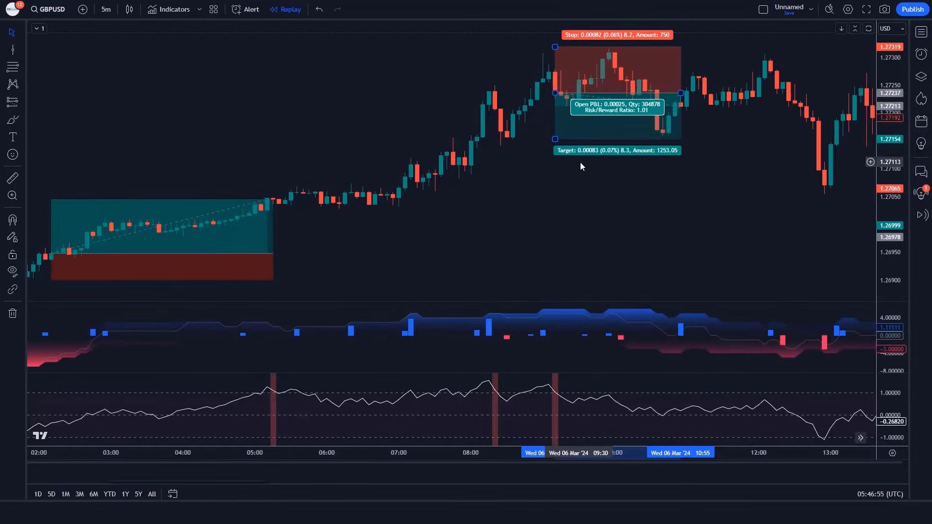
Stretch the earlier short position box out to about 13:05
scroll(562, 185, right, 5)
drag(493, 156, 645, 156)
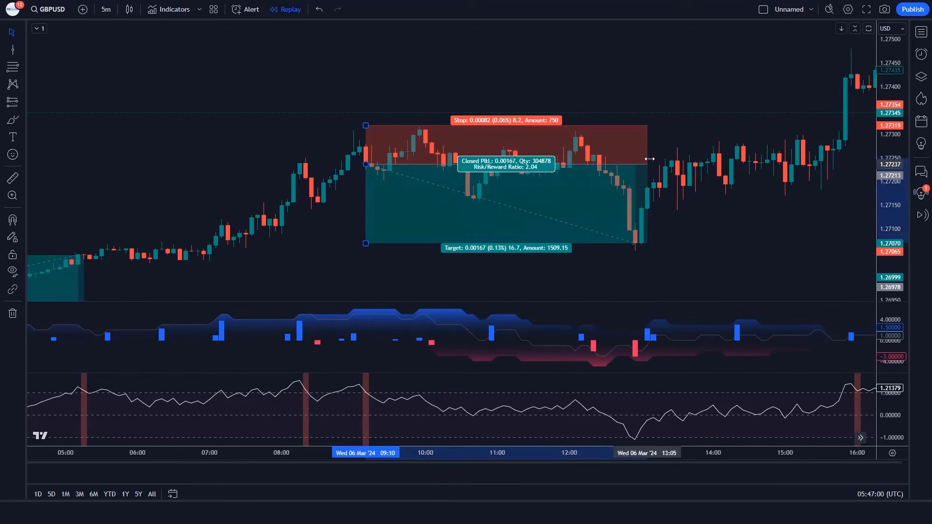
scroll(691, 239, right, 8)
scroll(687, 244, right, 4)
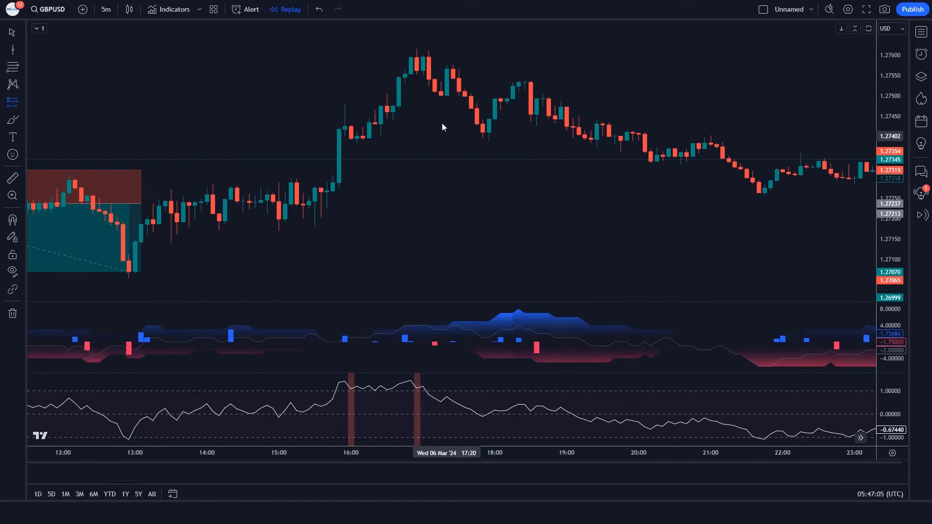
Place a new short position at entry 1.27503 and widen its box to the right
click(440, 94)
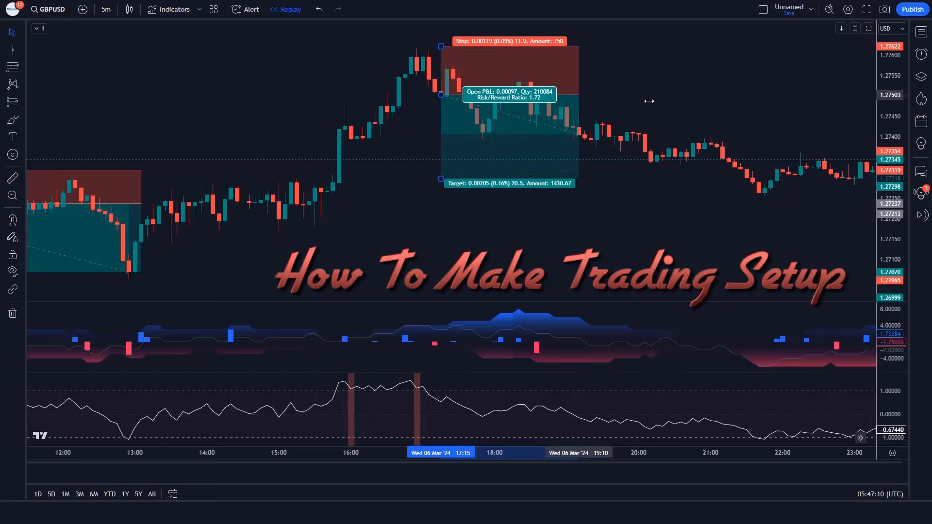
drag(567, 94, 771, 94)
scroll(783, 250, right, 6)
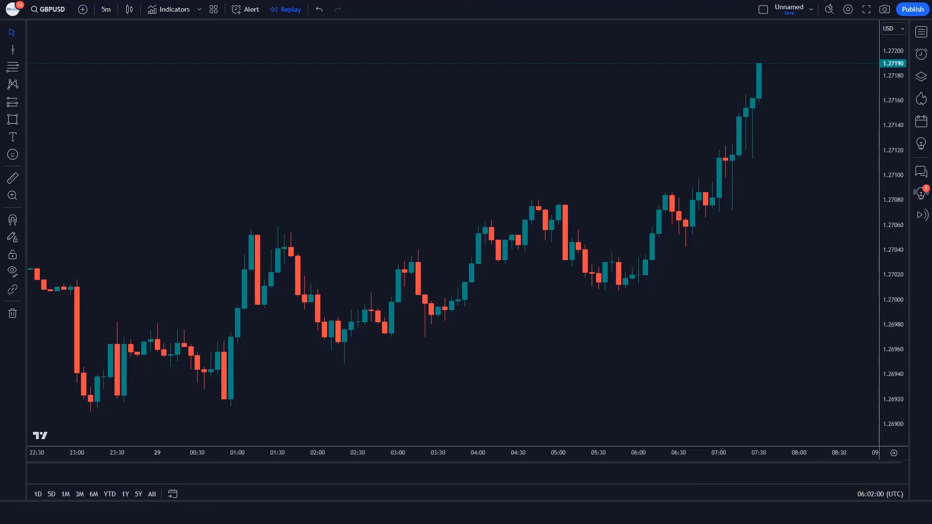
Add the Fusion Oscillator indicator to the chart
click(168, 11)
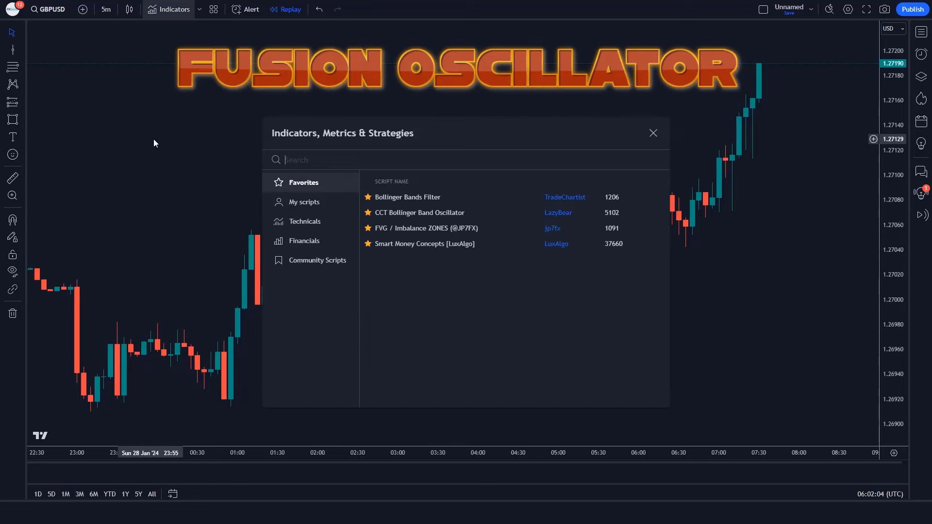
text(Fusion Oscillator)
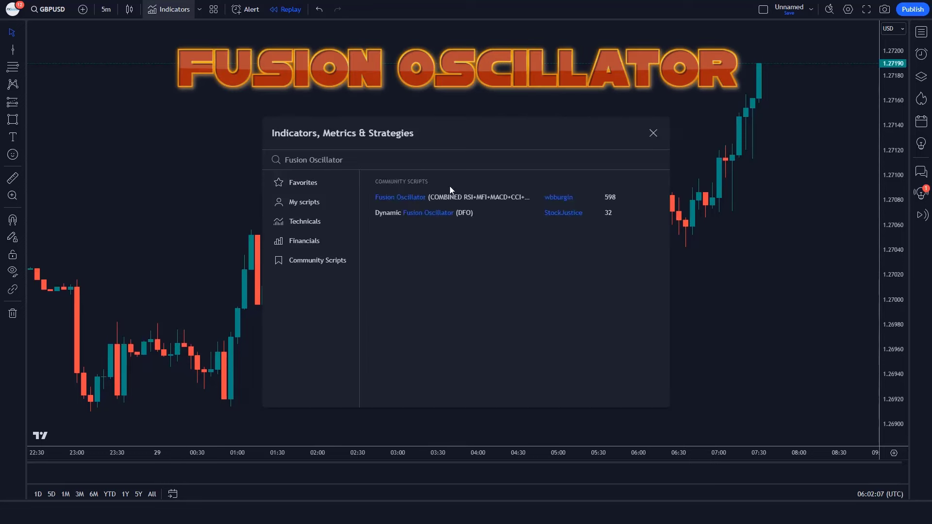
click(437, 194)
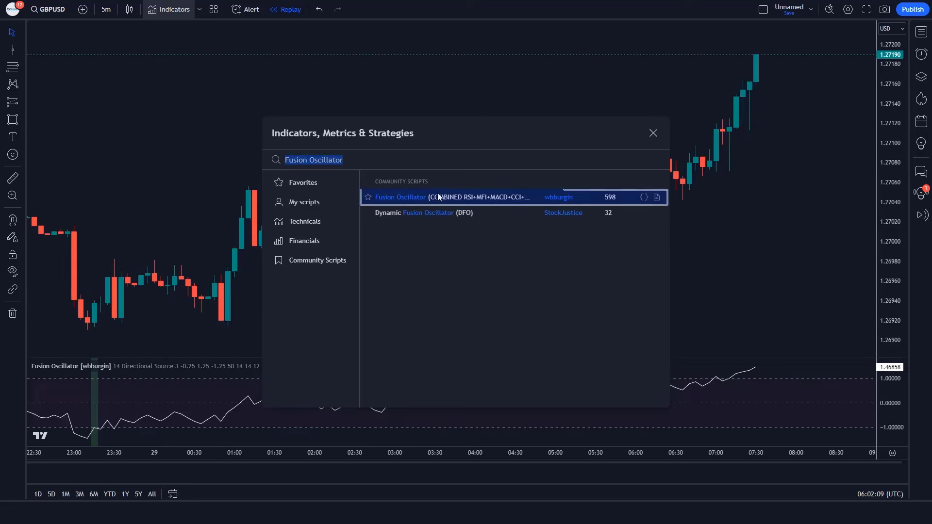
click(653, 133)
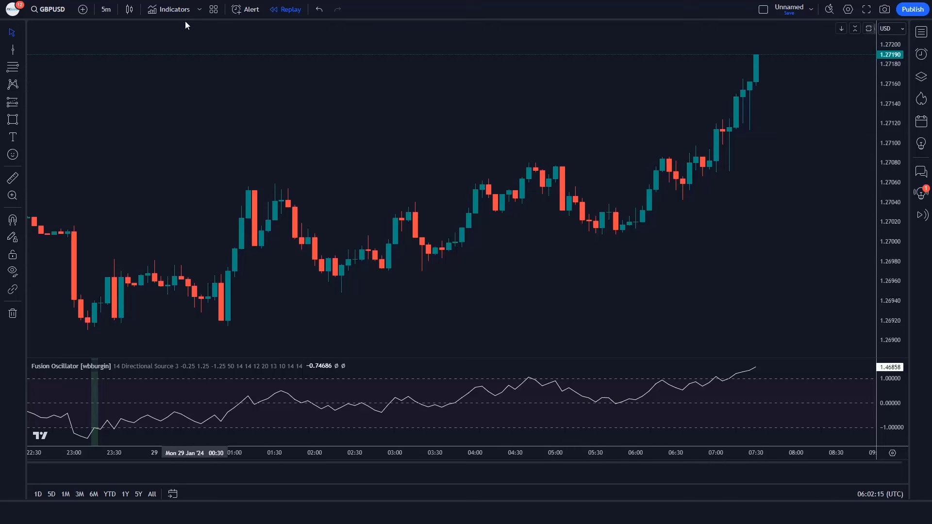
Search 'fvg oscil' and add the FVG Oscillator indicator
click(169, 9)
text(fvg)
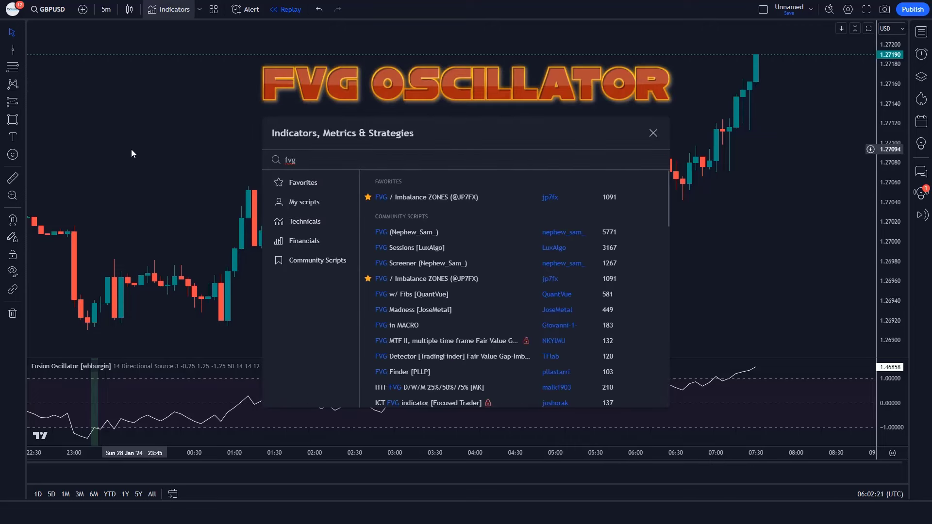
text( oscillator)
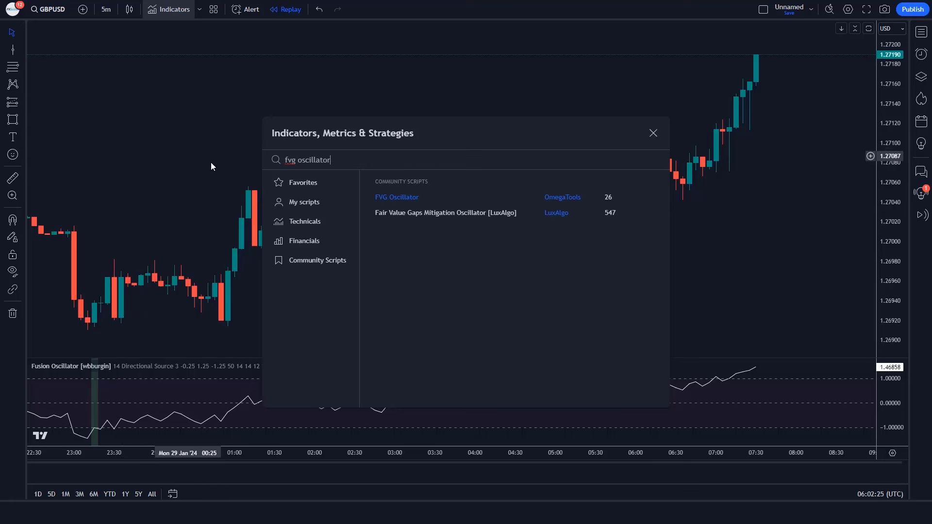
click(413, 201)
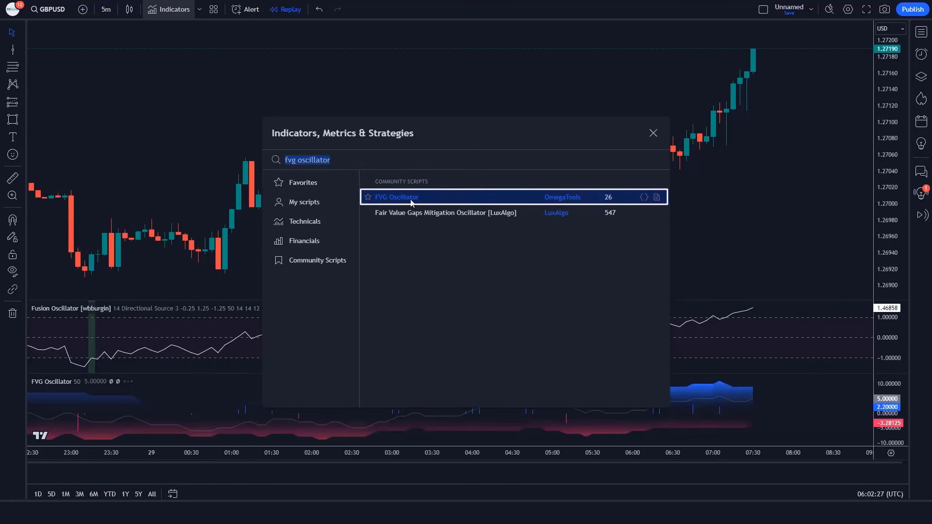
click(653, 132)
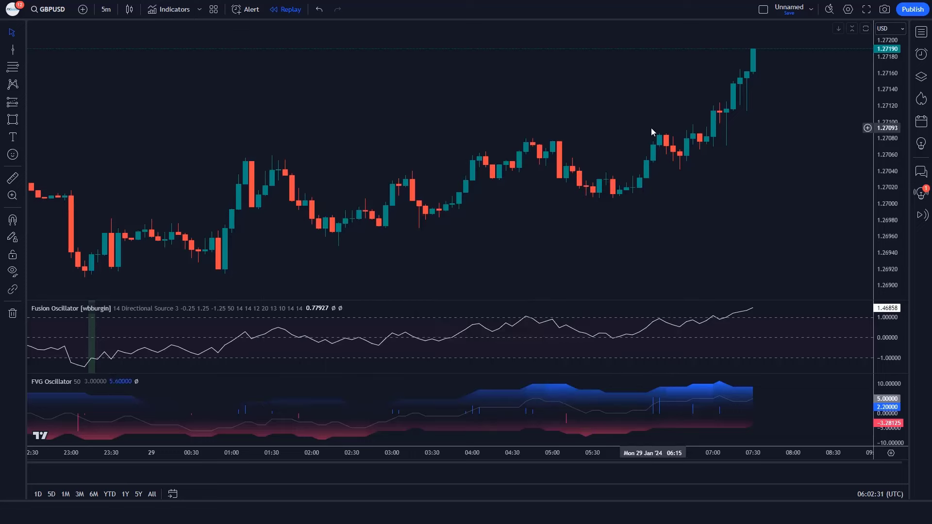
Set the FVG Oscillator's Long and Sort Pattern Width plots to Columns and apply
double_click(455, 417)
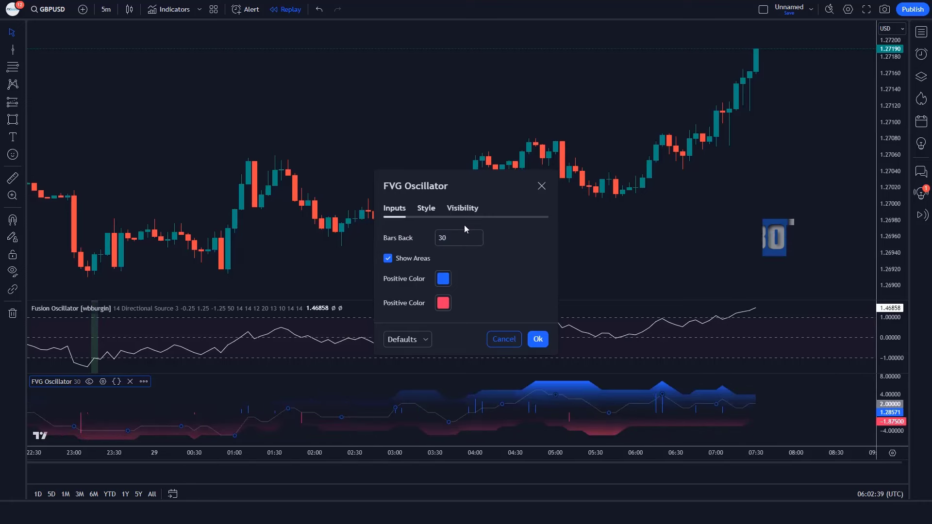
click(427, 208)
drag(441, 197, 428, 119)
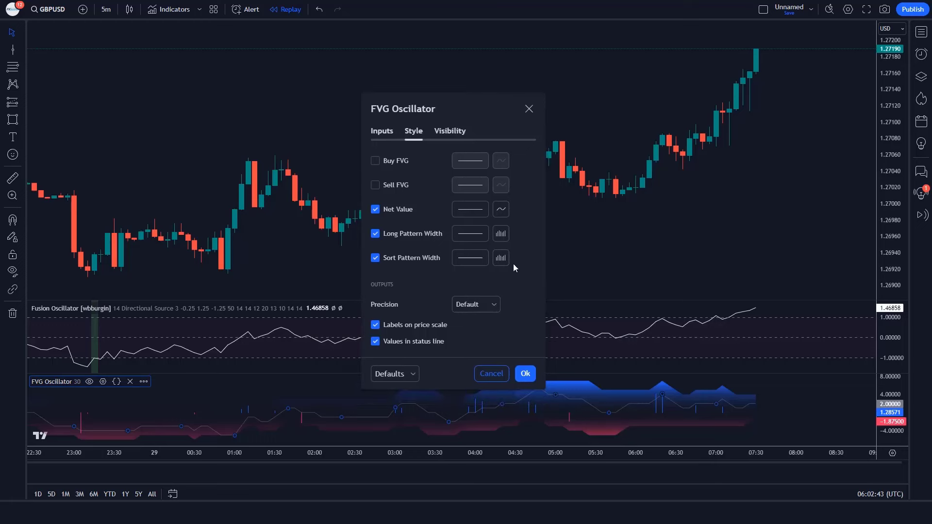
click(500, 233)
click(522, 414)
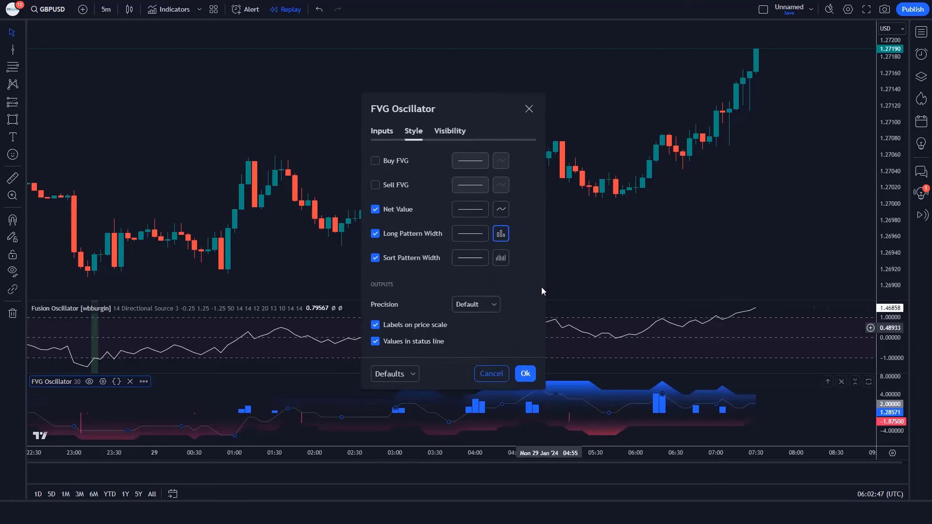
click(500, 258)
click(522, 437)
click(525, 374)
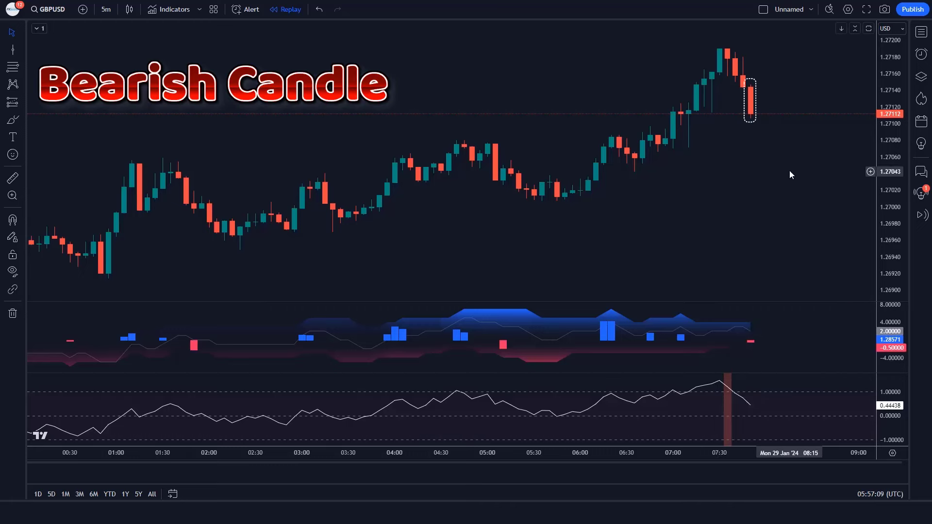
Place a short position at entry 1.27111 with stop 1.27191 and target 1.26988
key(alt+shift+s)
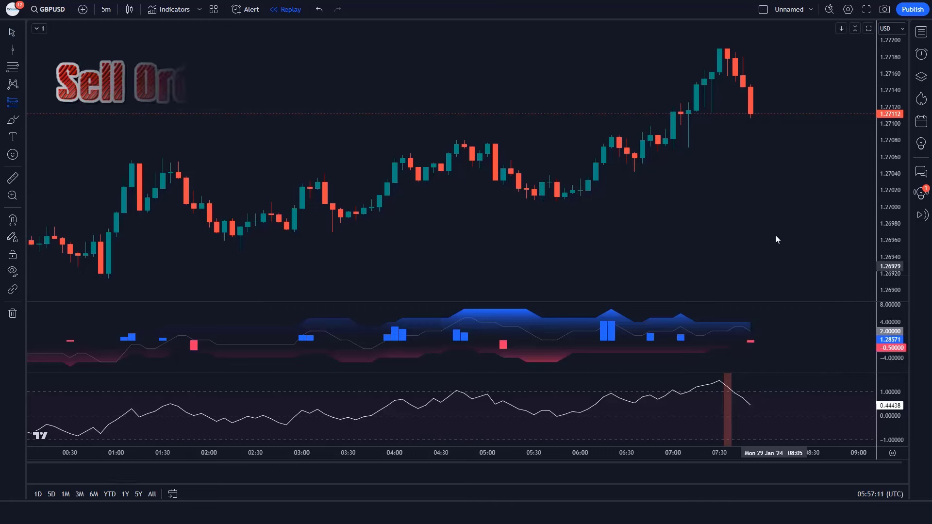
click(750, 115)
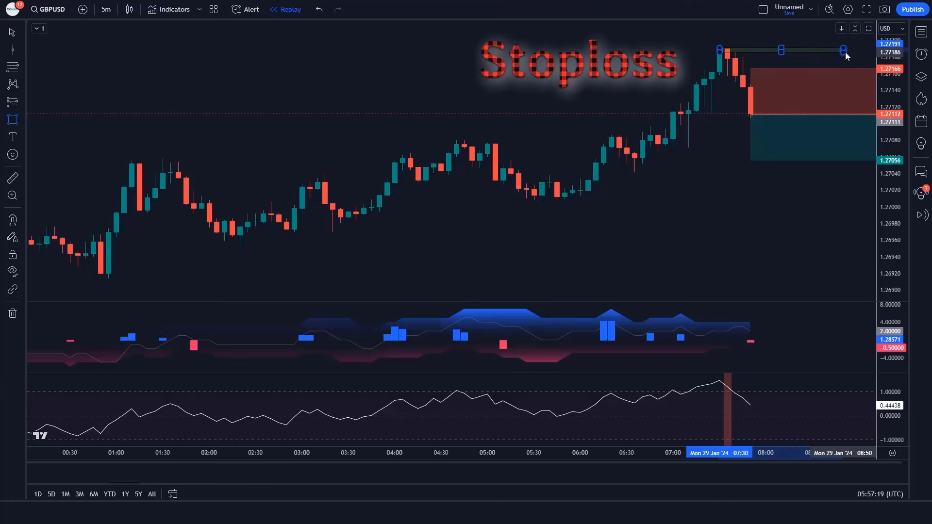
drag(845, 56, 845, 52)
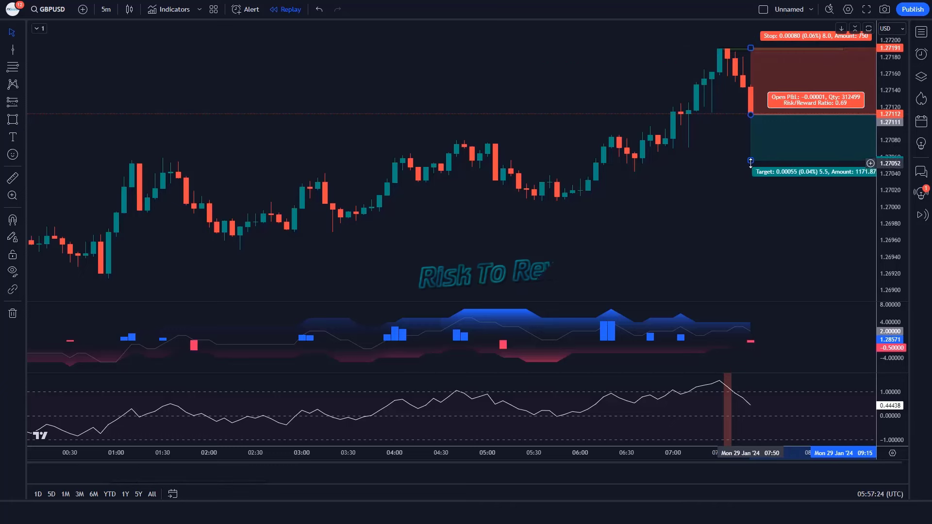
drag(750, 162, 759, 213)
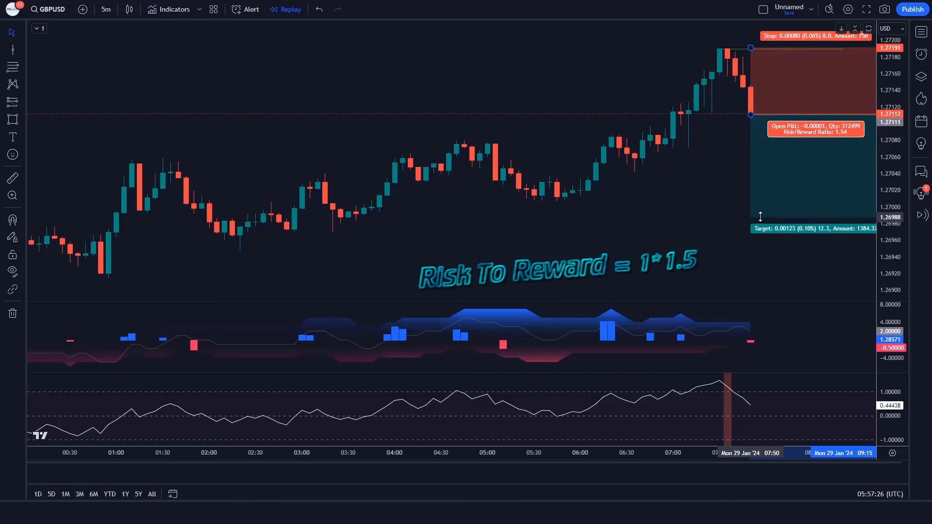
click(721, 218)
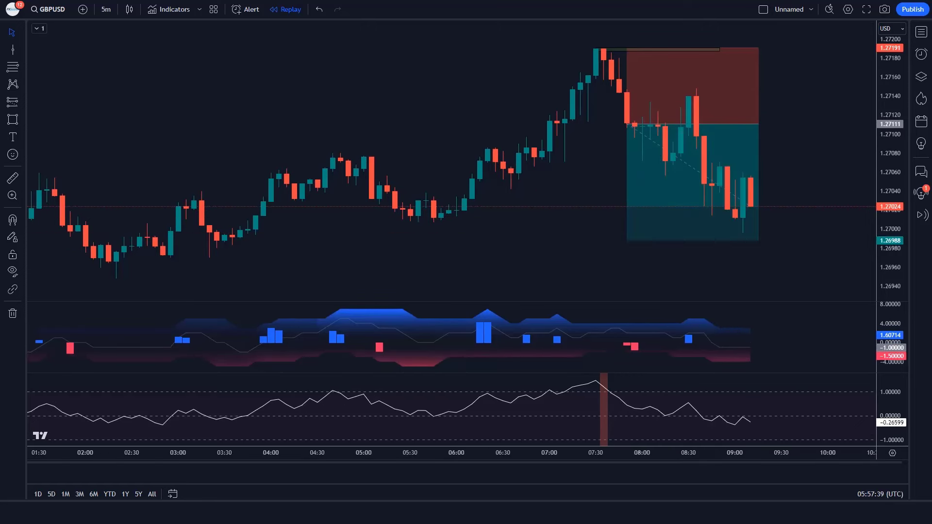
Widen the short position box a little further to the right
drag(739, 125, 752, 125)
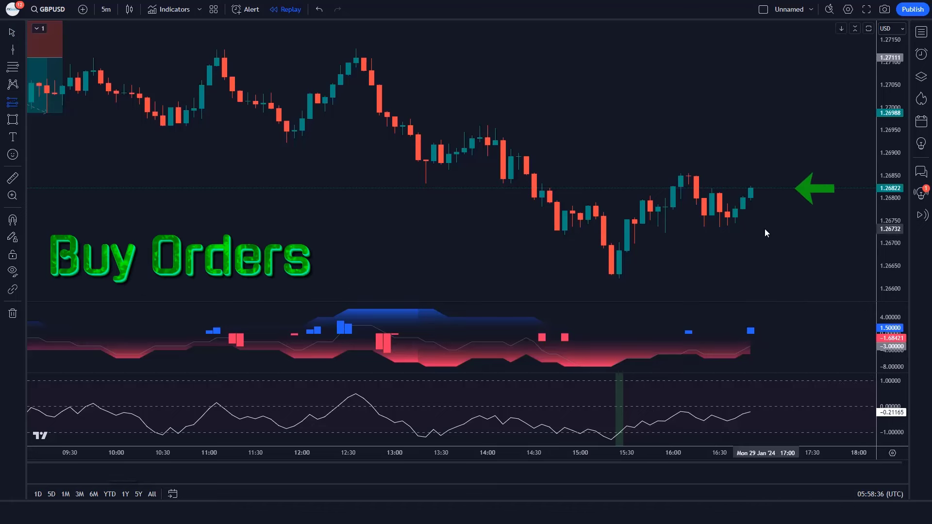
Place a long position at 1.26822, stop near 1.2663, target near 1.2713, and extend its box
click(751, 190)
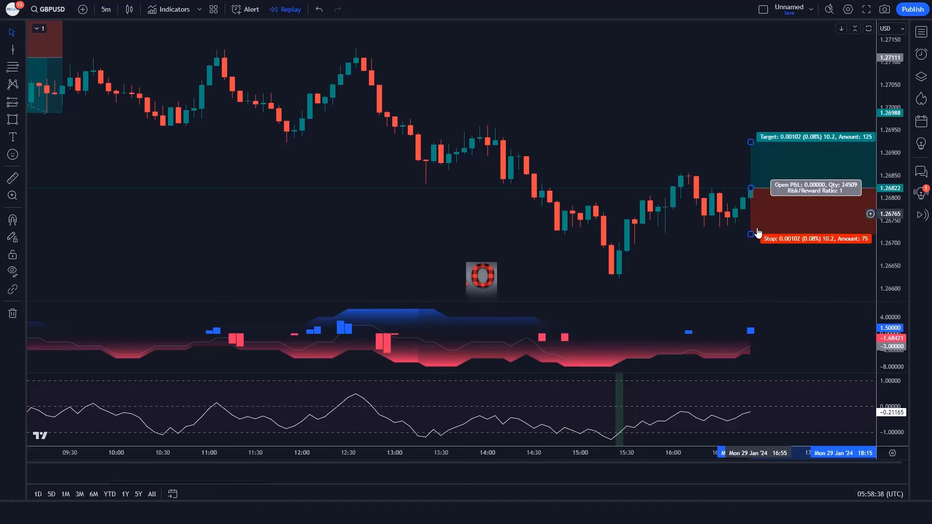
drag(751, 235, 761, 256)
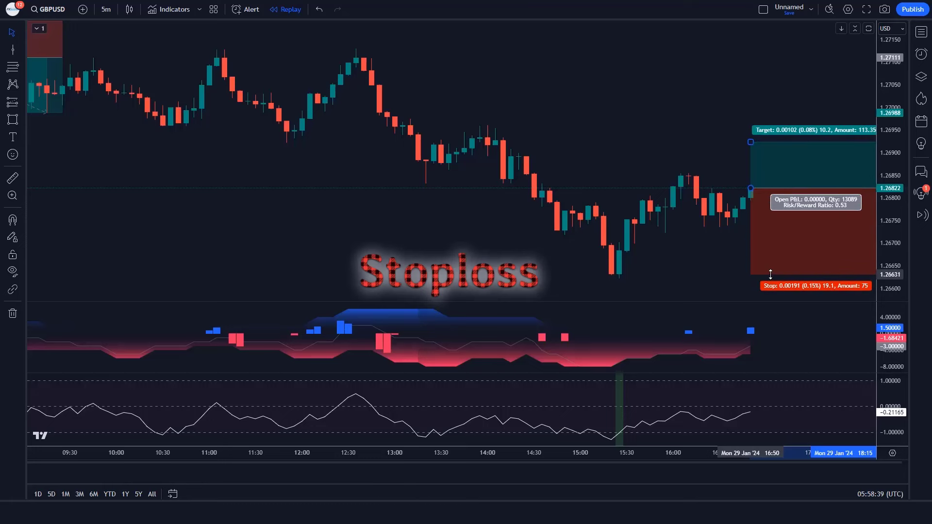
drag(770, 275, 770, 276)
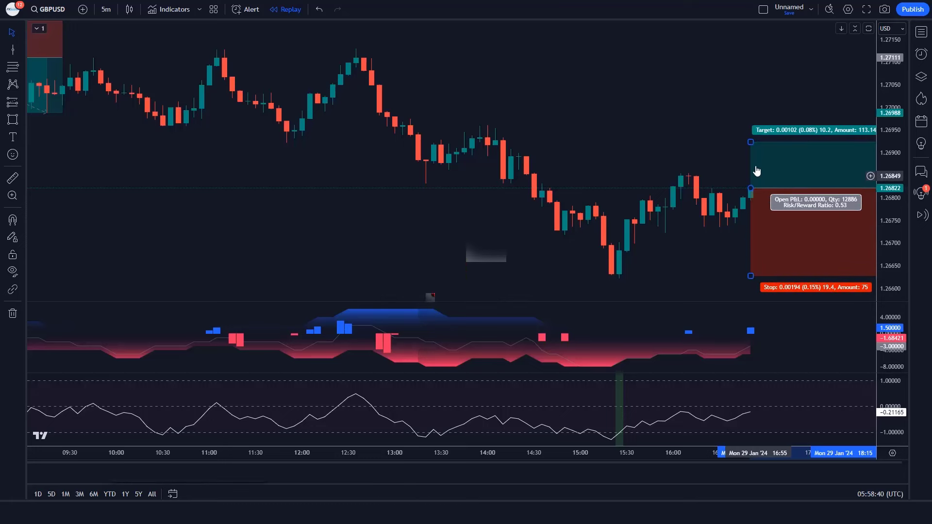
drag(753, 145, 739, 85)
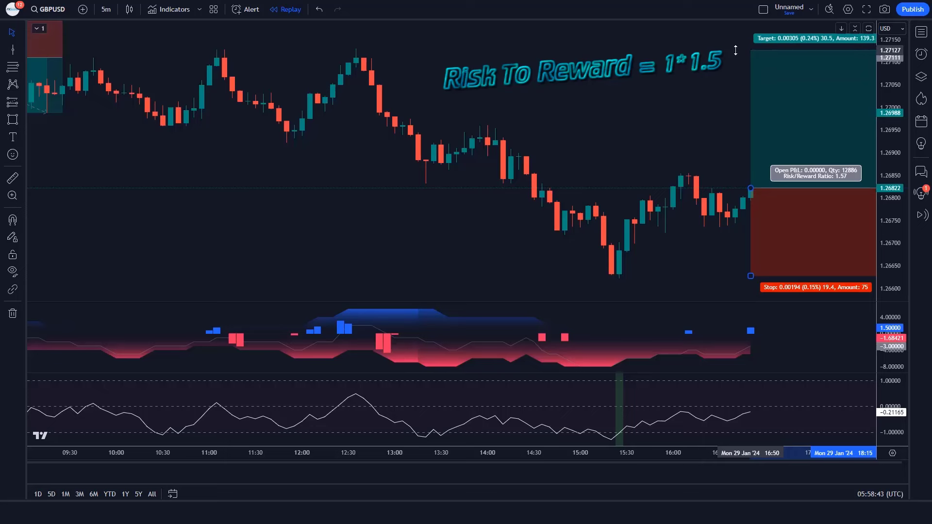
click(517, 416)
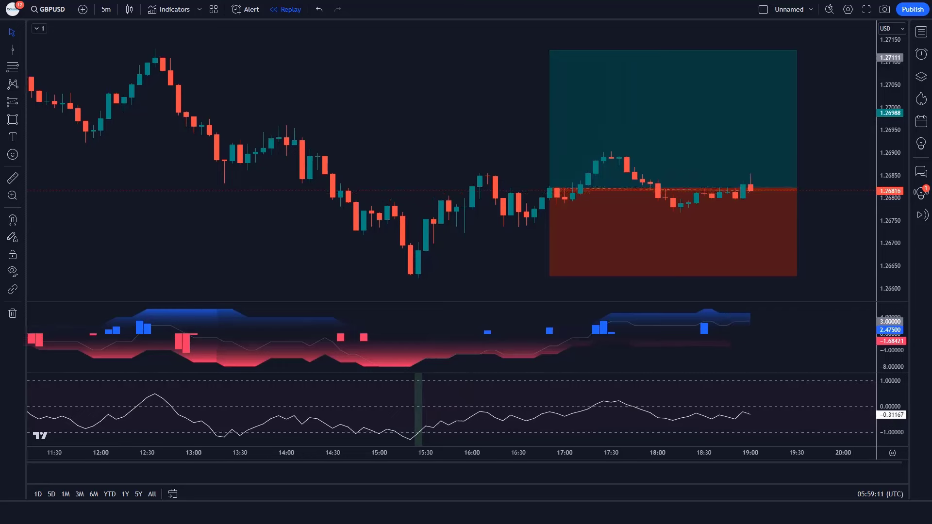
drag(759, 187, 874, 190)
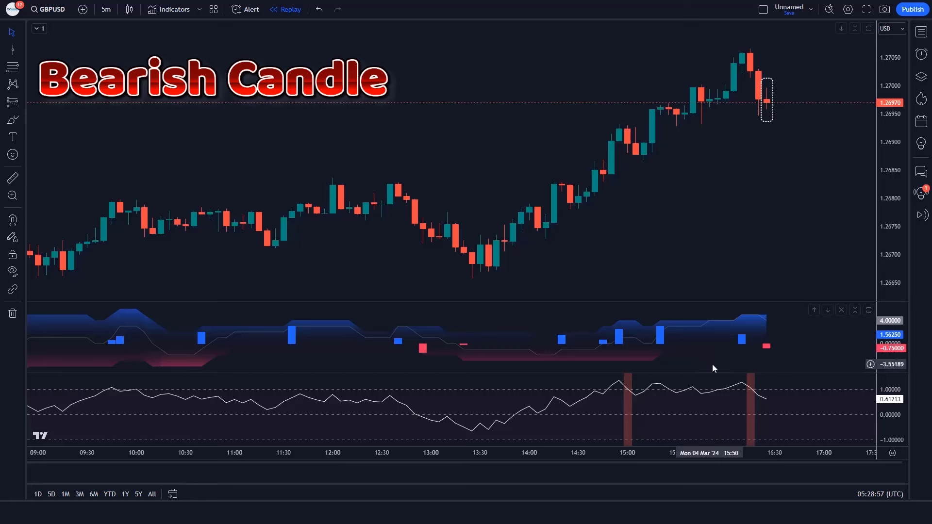
Place a short position at about 1.26970 with its target lowered to 1.43 risk/reward
key(alt+f)
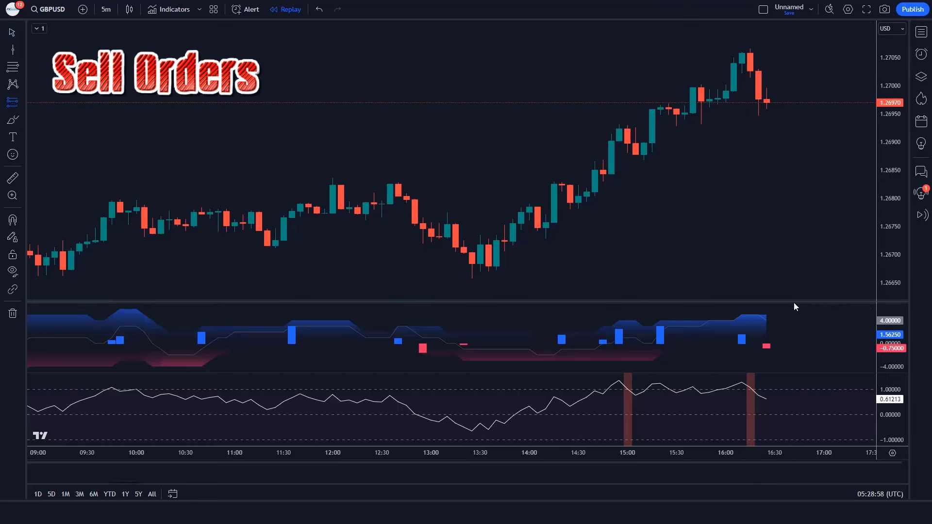
click(768, 102)
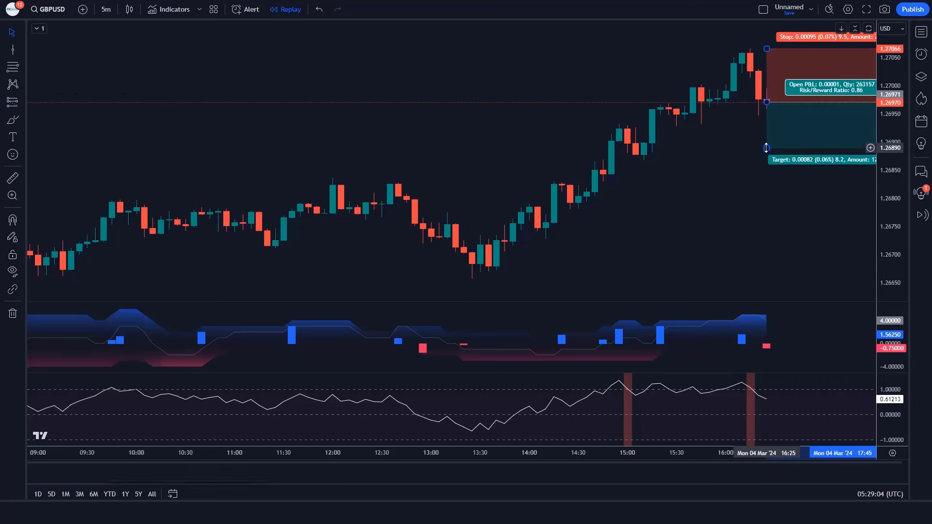
drag(766, 148, 773, 186)
click(707, 194)
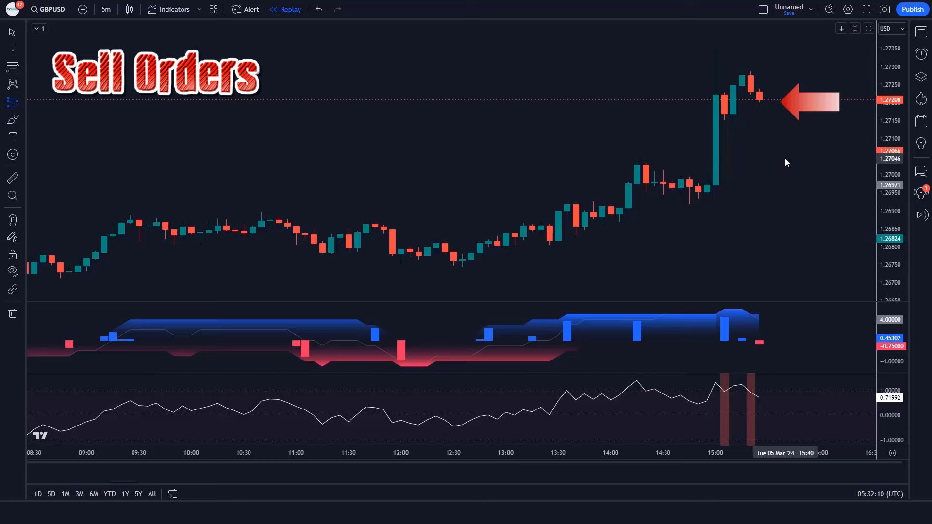
Place a short position at 1.27208 with stop 1.27355 and target 1.26986
click(759, 99)
drag(760, 52, 764, 46)
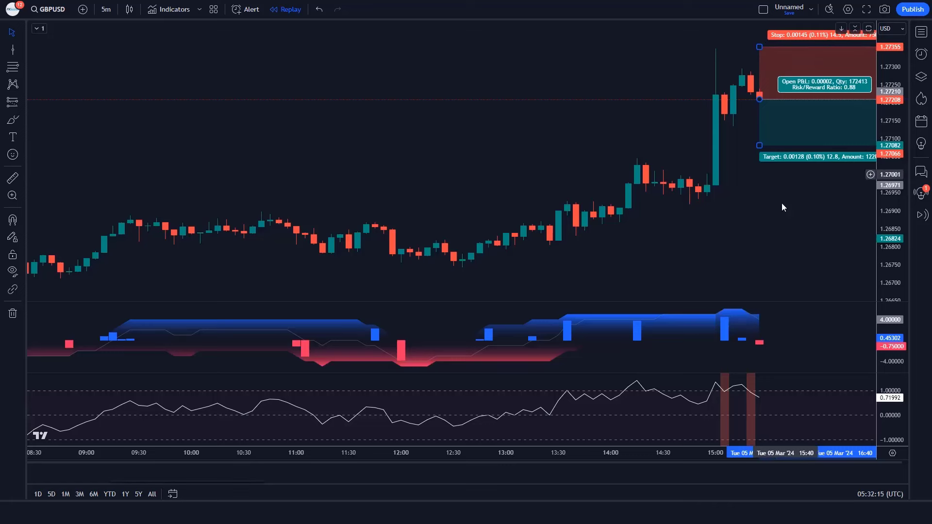
drag(761, 146, 766, 180)
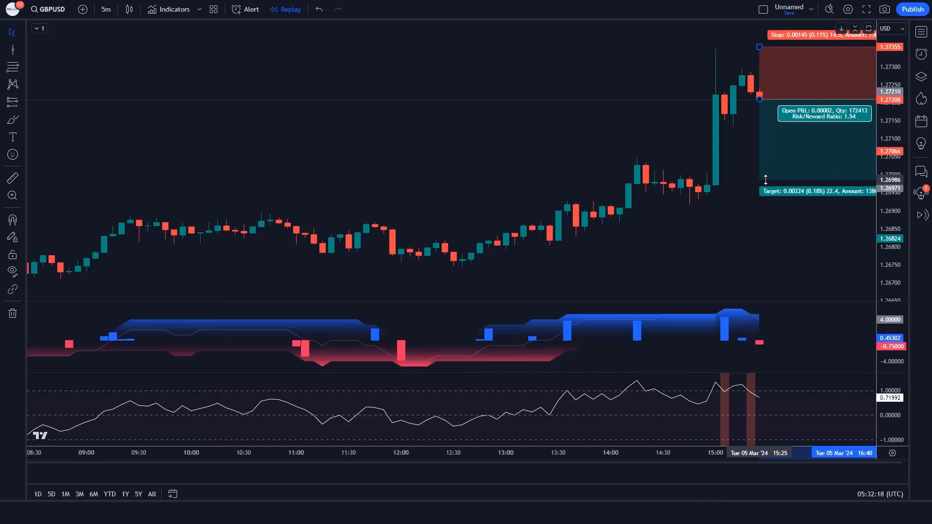
click(770, 223)
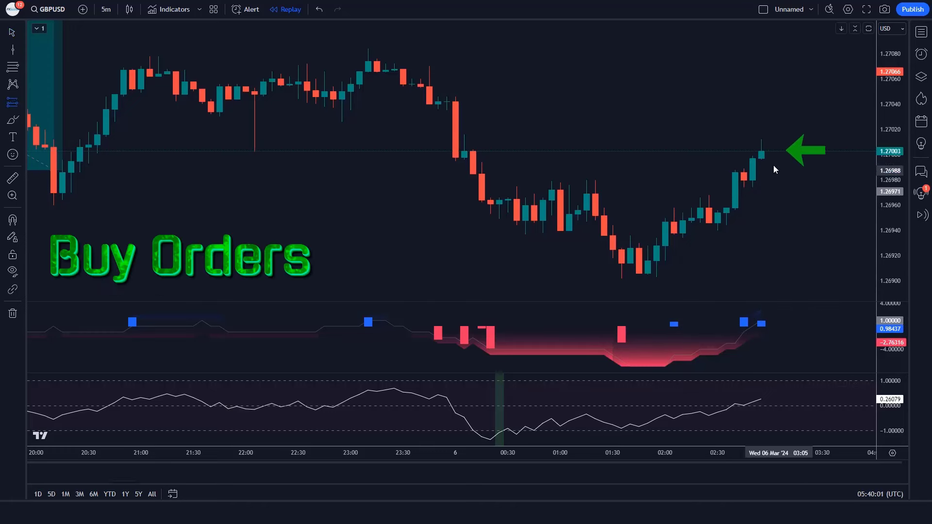
Place a long position at 1.27001 with stop 1.26903 and target for 1.55 risk/reward
click(762, 152)
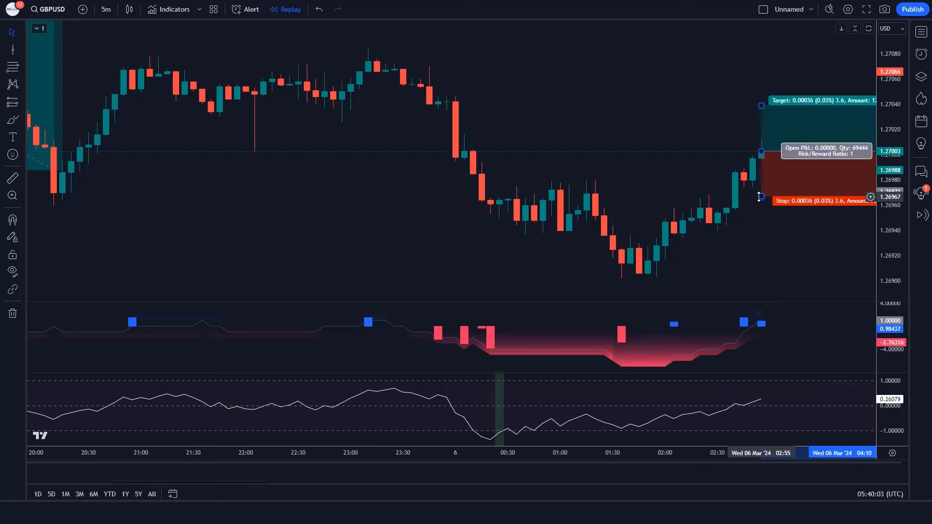
drag(760, 197, 800, 277)
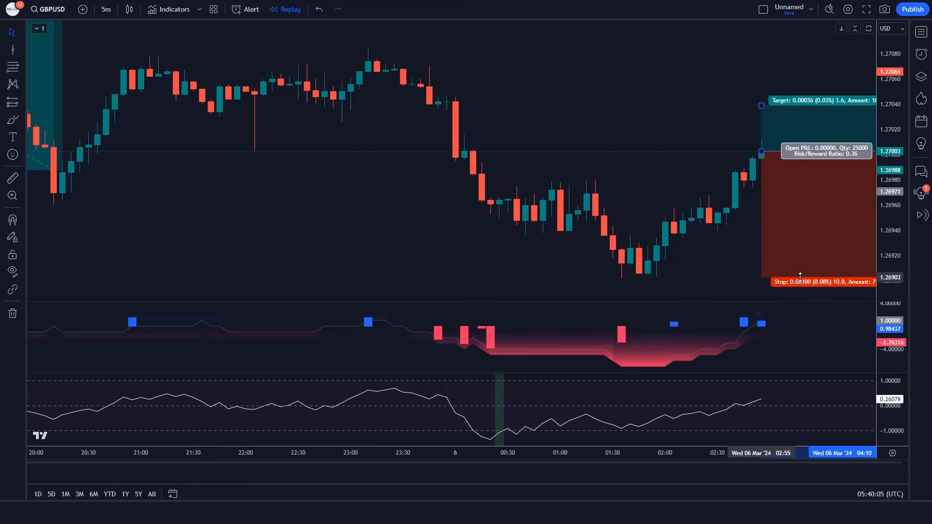
drag(762, 105, 765, 16)
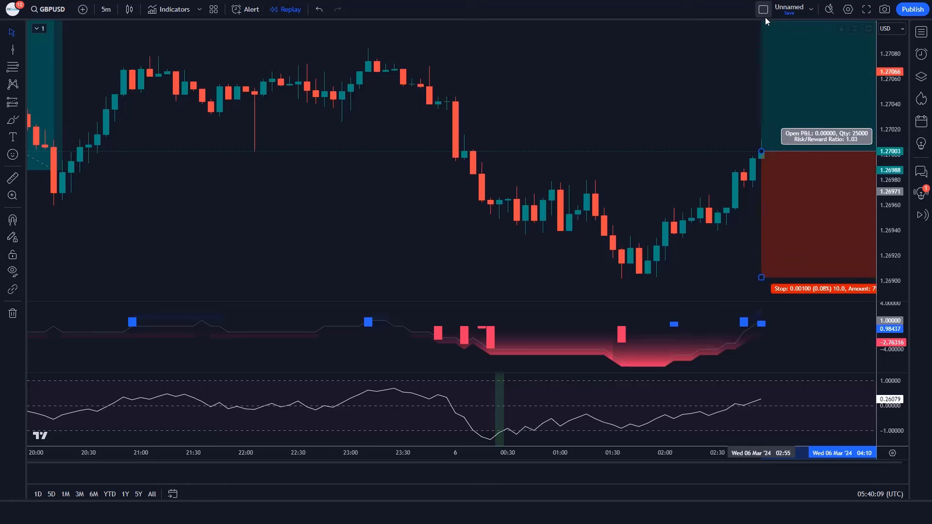
Let the long reach its target for 0.00155 profit and trim the box to the exit
click(675, 94)
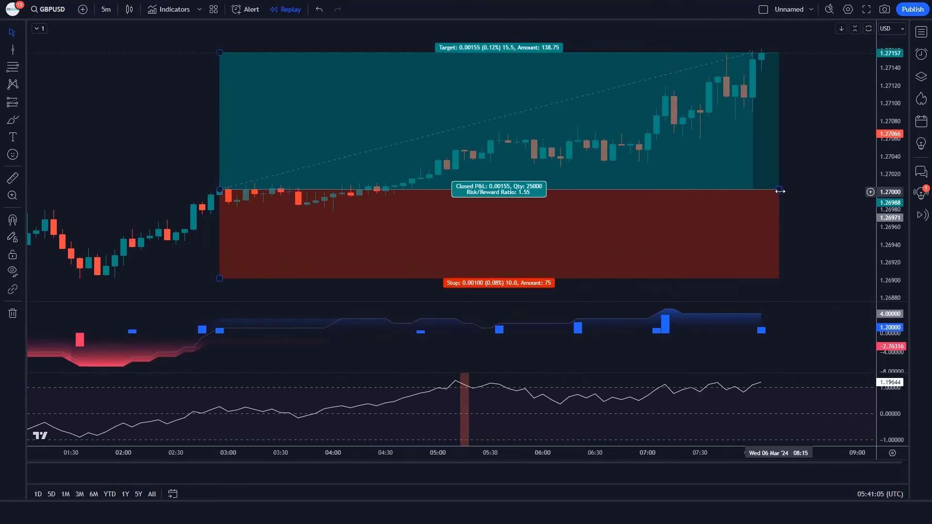
drag(778, 191, 764, 191)
click(811, 211)
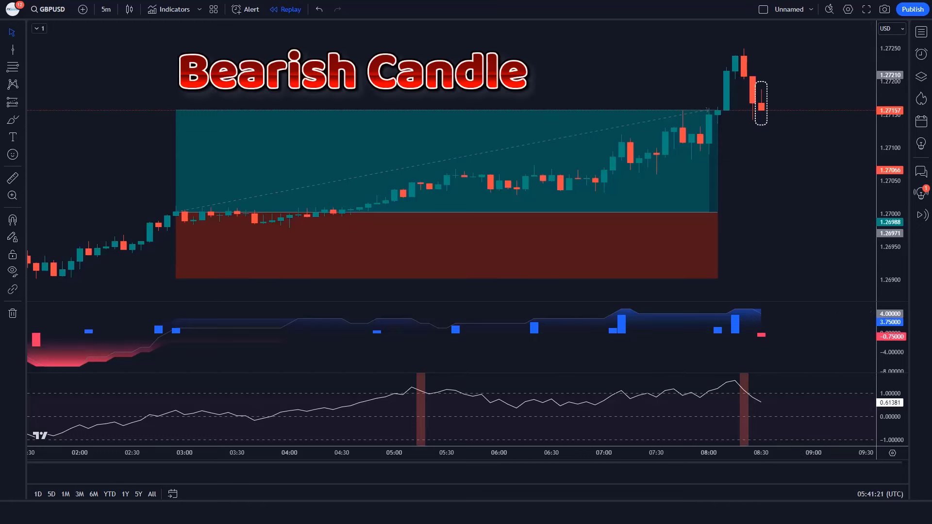
Place a short position at about 1.27157 with stop 1.27251 and target 1.27013
click(761, 109)
drag(769, 52, 771, 49)
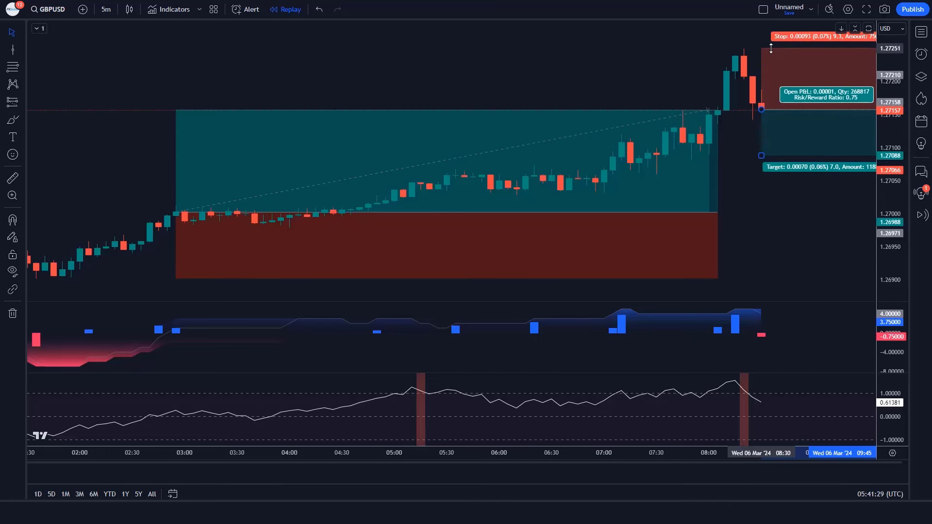
drag(763, 158, 761, 205)
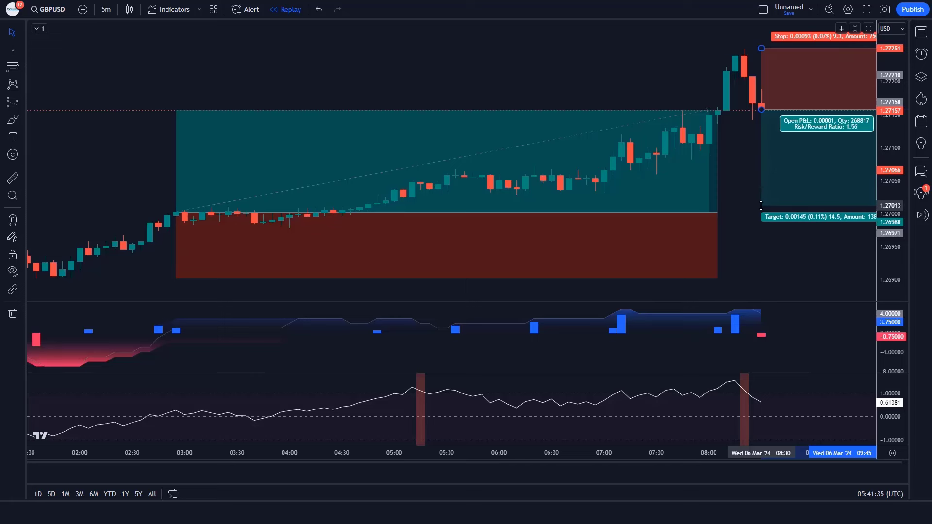
Let the short get stopped out and shorten the box to the stop-out candle
click(758, 250)
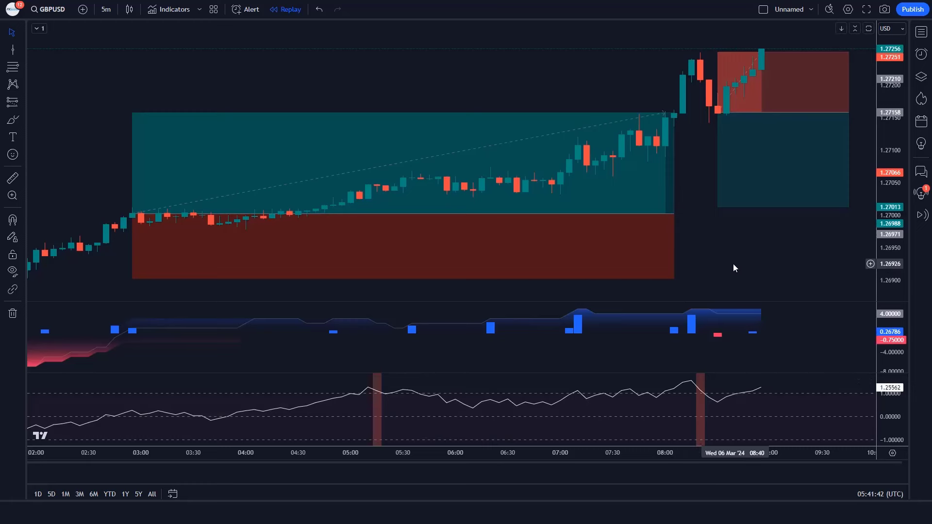
mouse_move(853, 114)
drag(850, 110, 771, 111)
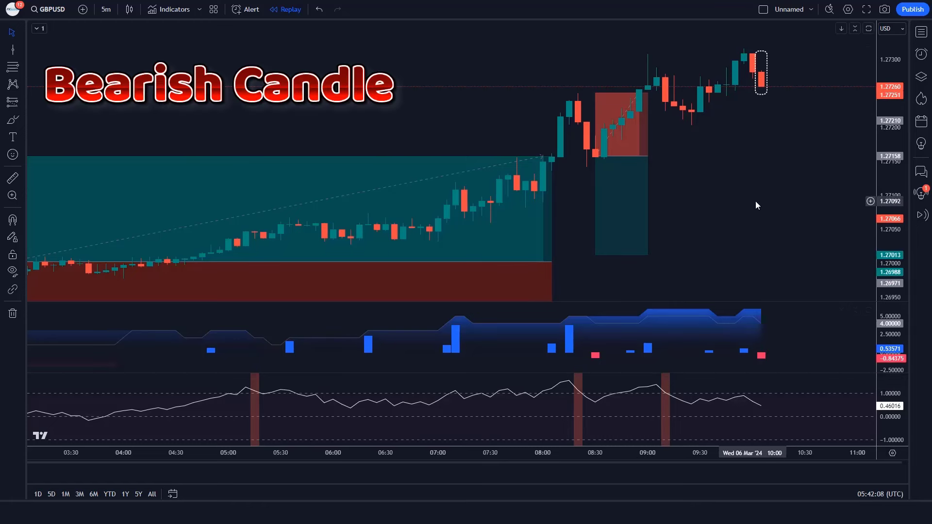
Place a short position at 1.27260 with stop 1.27317 and target 1.27175 (risk/reward 1.6)
click(761, 85)
drag(783, 54, 784, 47)
drag(762, 131, 764, 145)
Let the short play out and narrow the box to where the trade closed
click(676, 302)
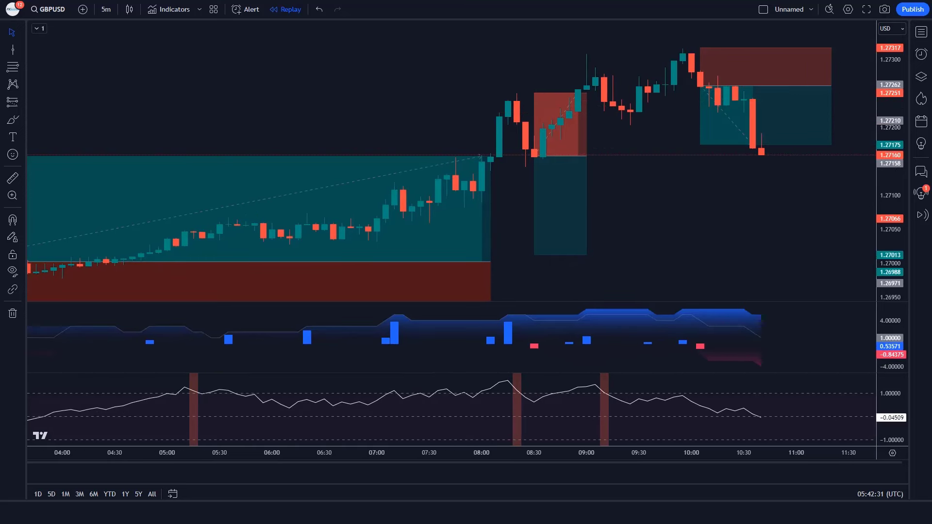
drag(832, 92, 753, 91)
click(822, 105)
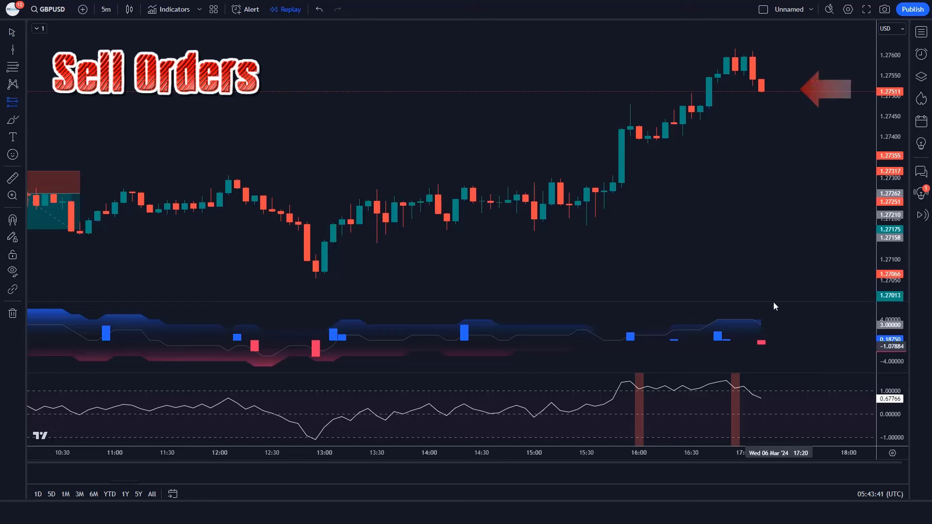
Place a short position at 1.27514 with stop 1.27618 and target 1.27347
click(761, 91)
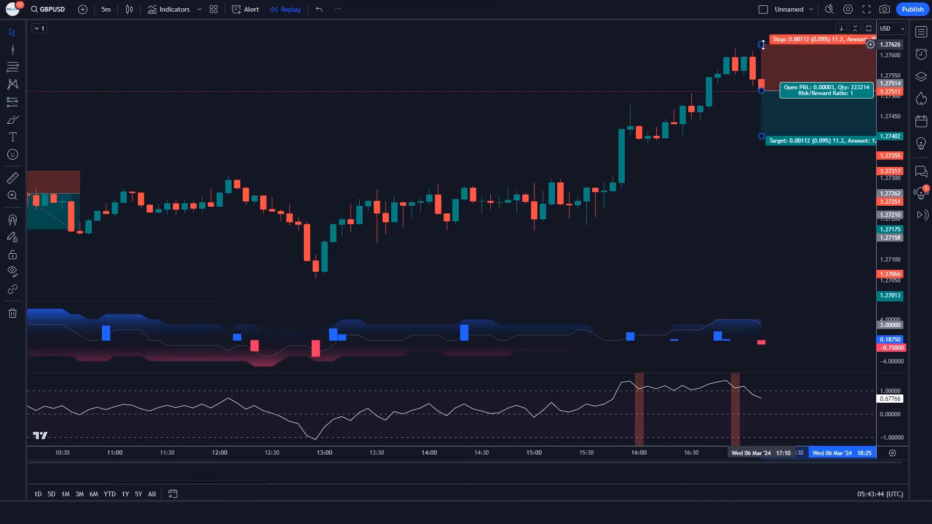
drag(772, 47, 772, 48)
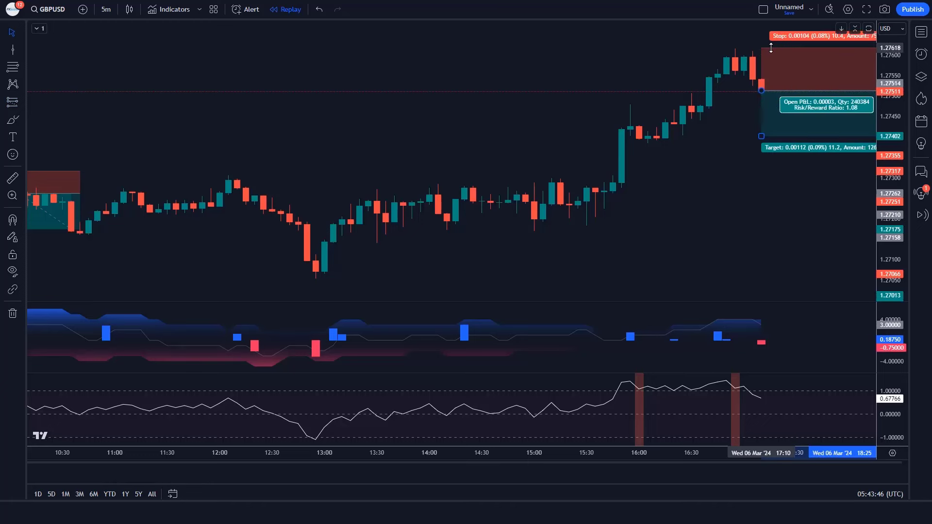
drag(767, 140, 767, 160)
click(717, 158)
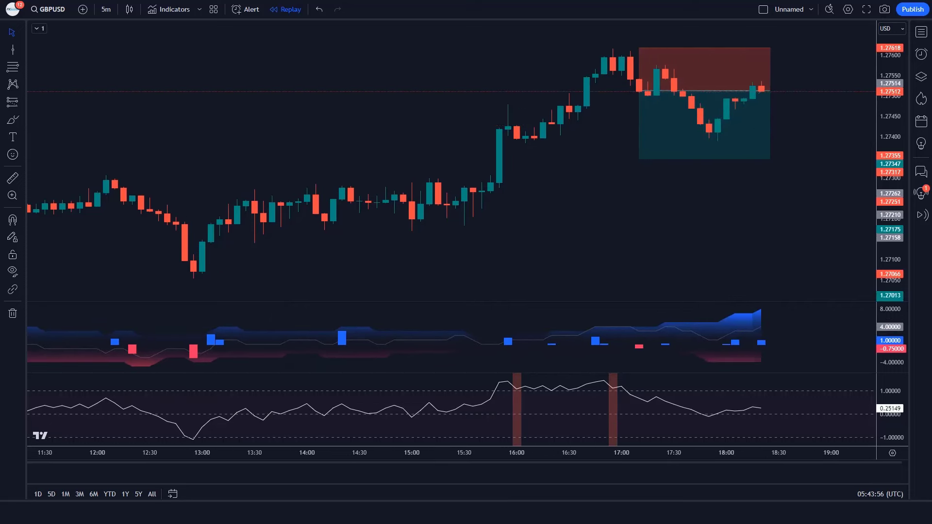
Stretch the short's box over the replayed candles, then trim it to the target exit
drag(771, 91, 864, 91)
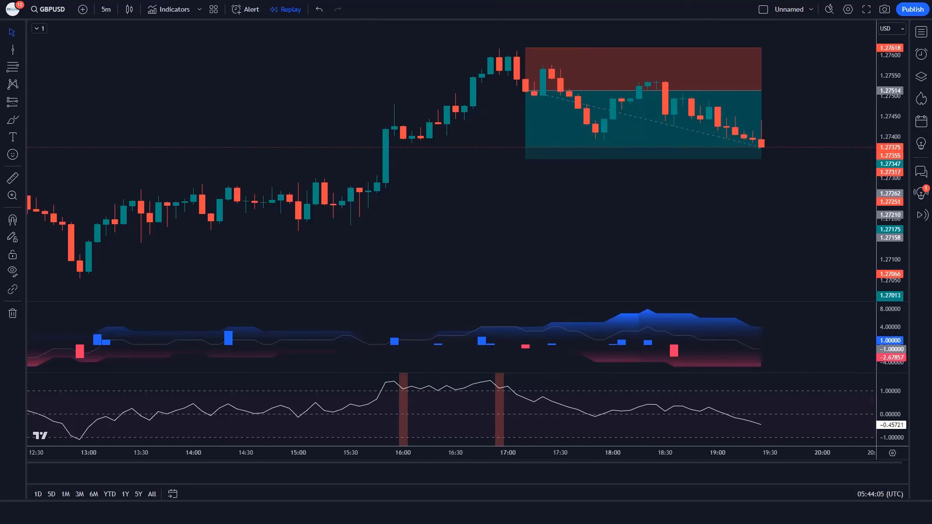
drag(764, 91, 874, 90)
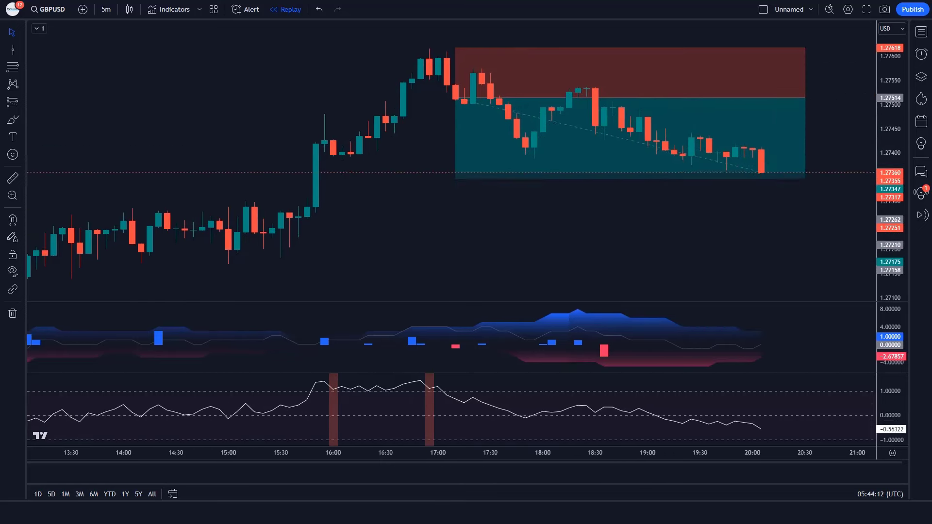
drag(787, 98, 762, 99)
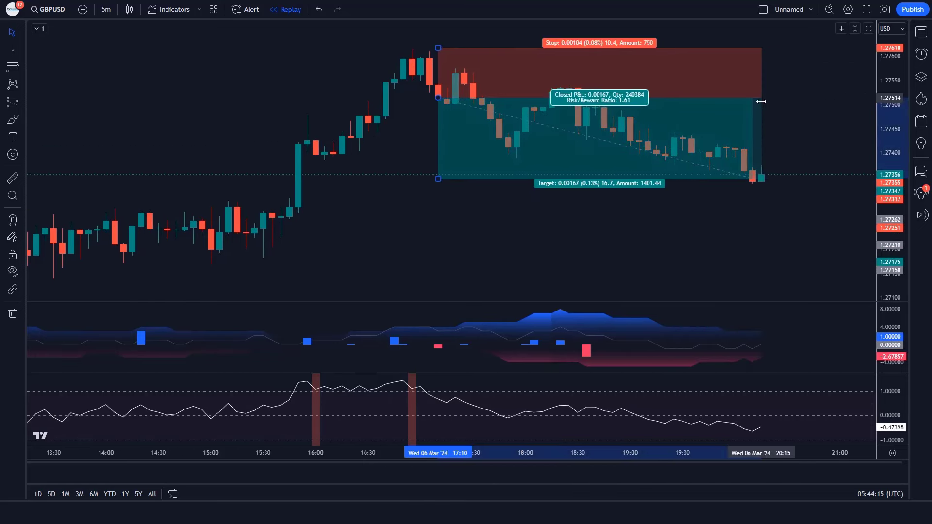